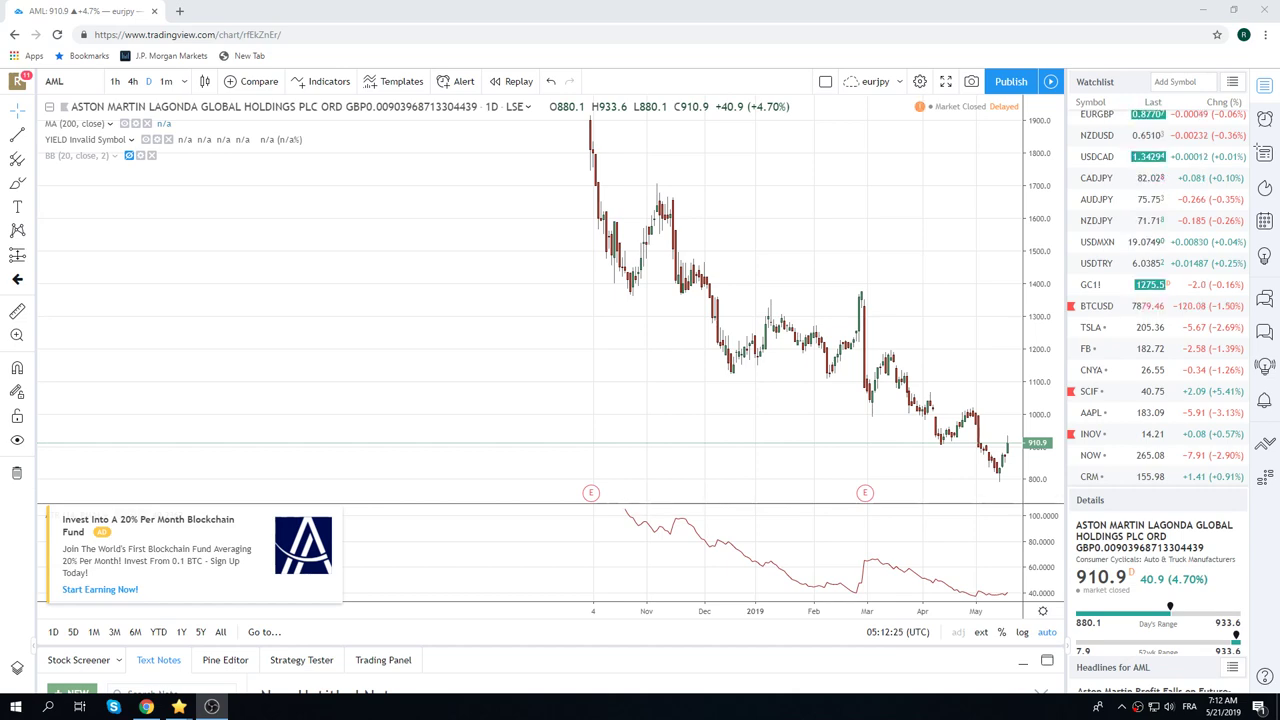
# Step: Zoom into the Aston Martin (AML) chart, then switch to the EURUSD daily pair
pyautogui.scroll(3, 703, 400)
pyautogui.scroll(2, 703, 400)
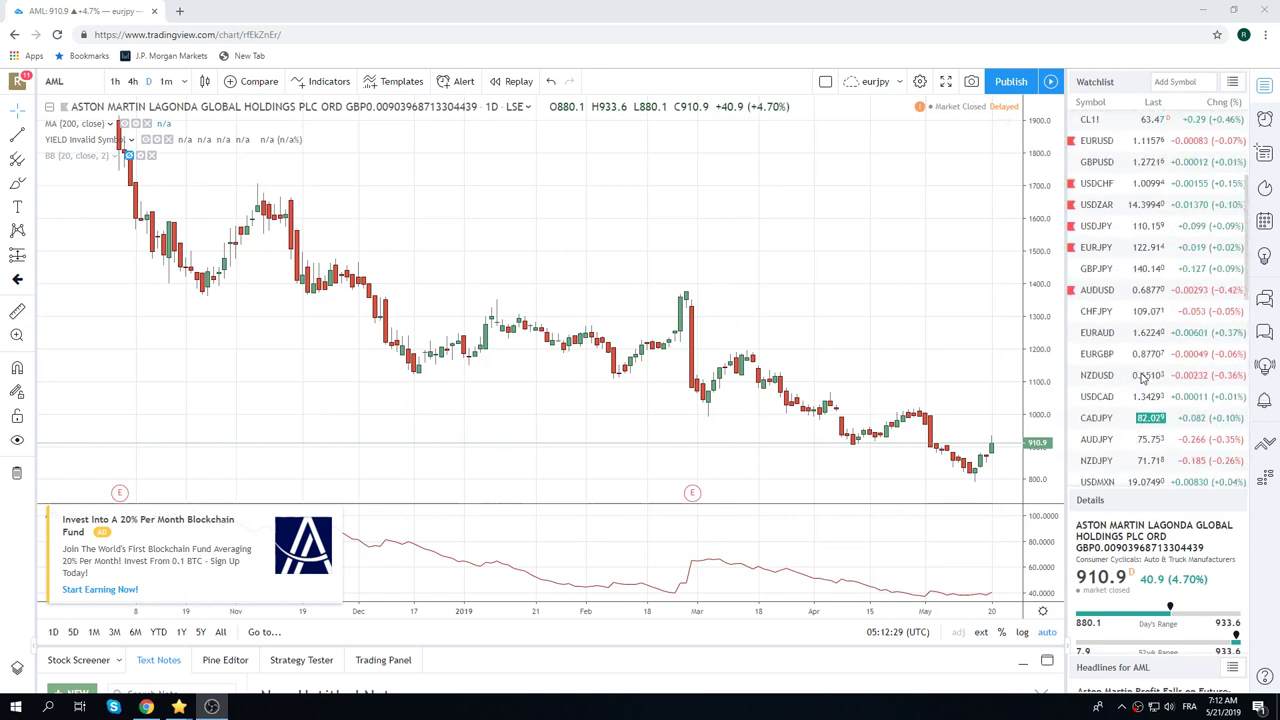
pyautogui.scroll(2, 1130, 320)
pyautogui.click(1105, 222)
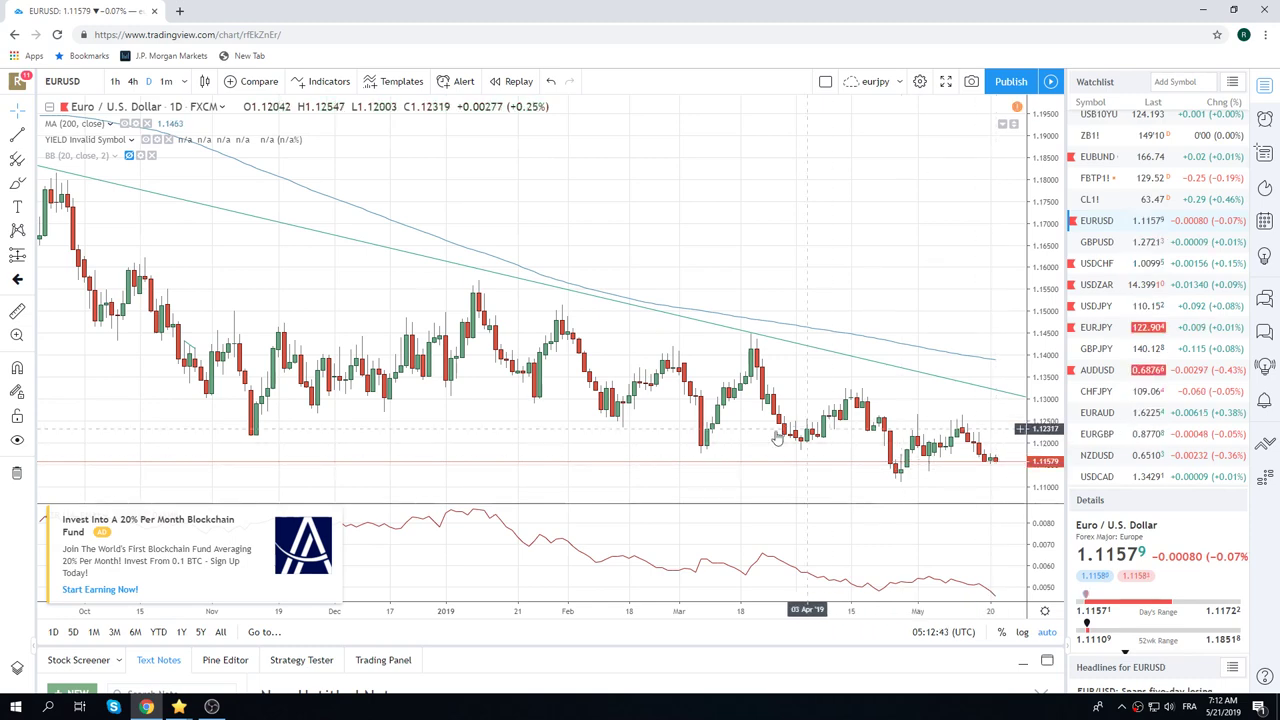
# Step: Zoom the EURUSD daily chart out to cover September 2018 through May 2019
pyautogui.scroll(2, 766, 430)
pyautogui.scroll(-2, 766, 430)
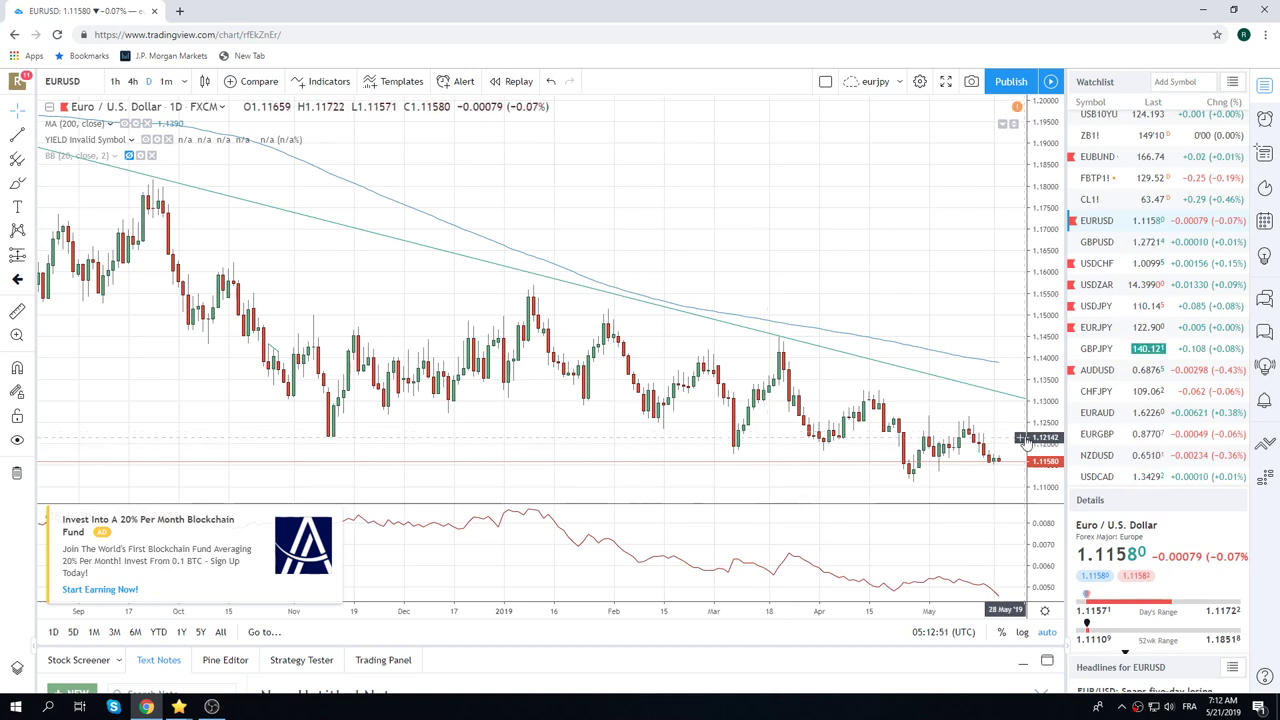
pyautogui.scroll(-2, 1135, 288)
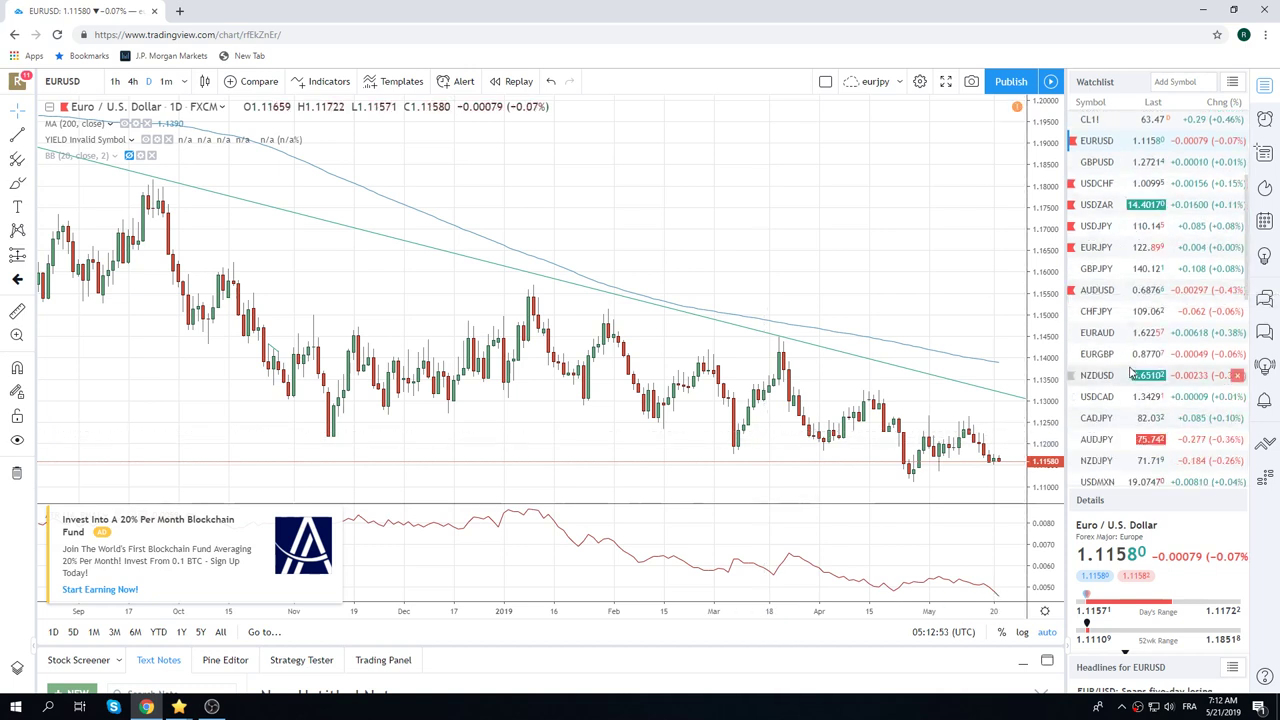
pyautogui.scroll(-1, 1147, 303)
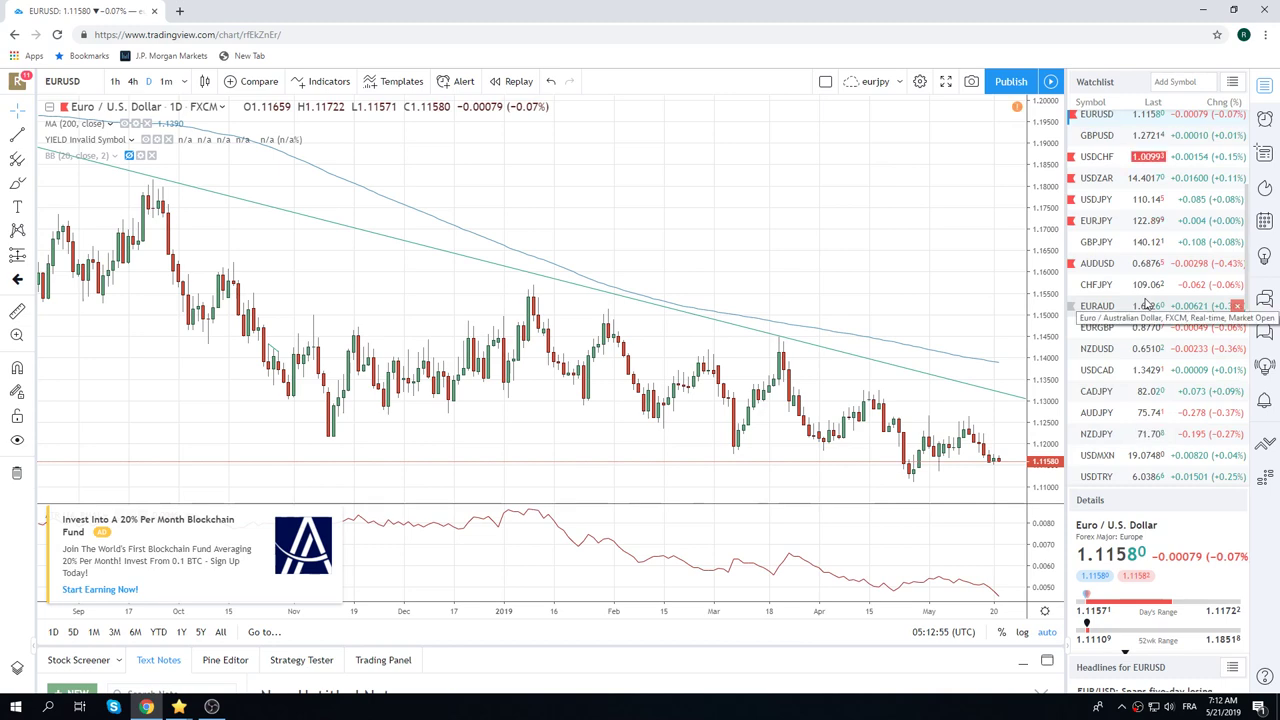
# Step: Load AUDUSD from the Watchlist, keeping the 200-period moving average overlay
pyautogui.click(1100, 265)
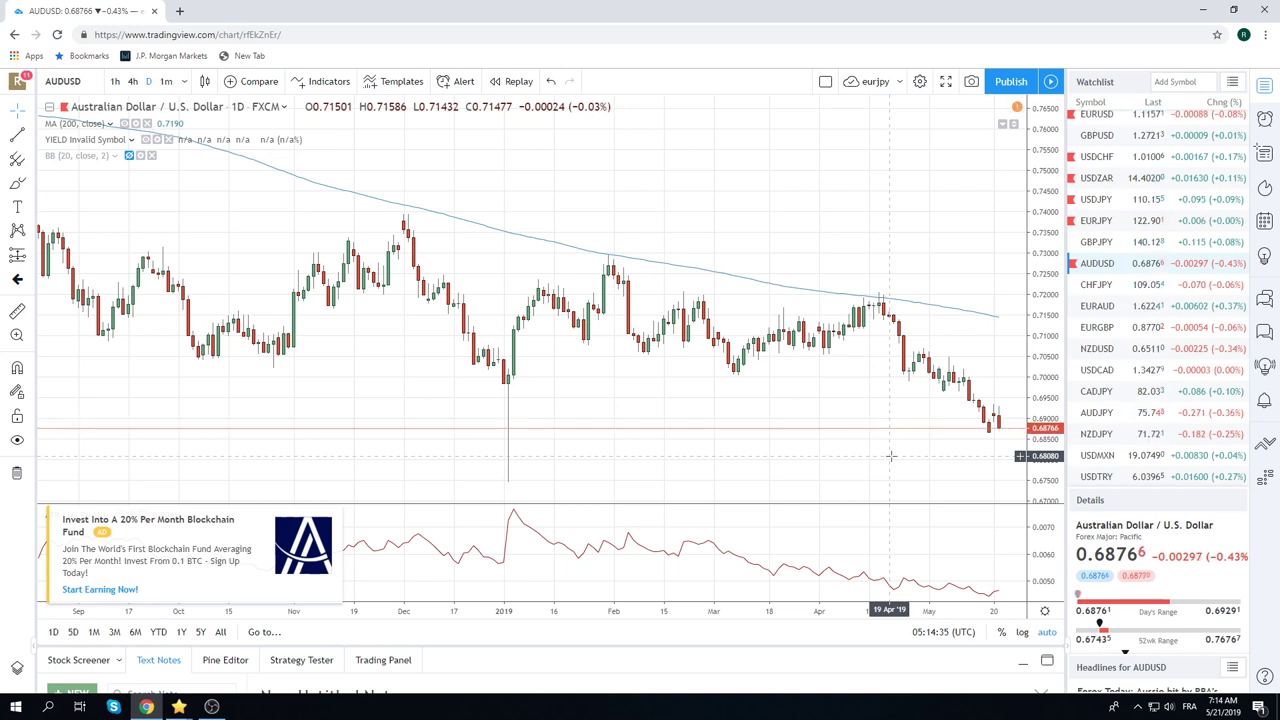
# Step: Switch to USDCAD and zoom in on the February-to-May candles
pyautogui.click(1100, 372)
pyautogui.scroll(3, 873, 396)
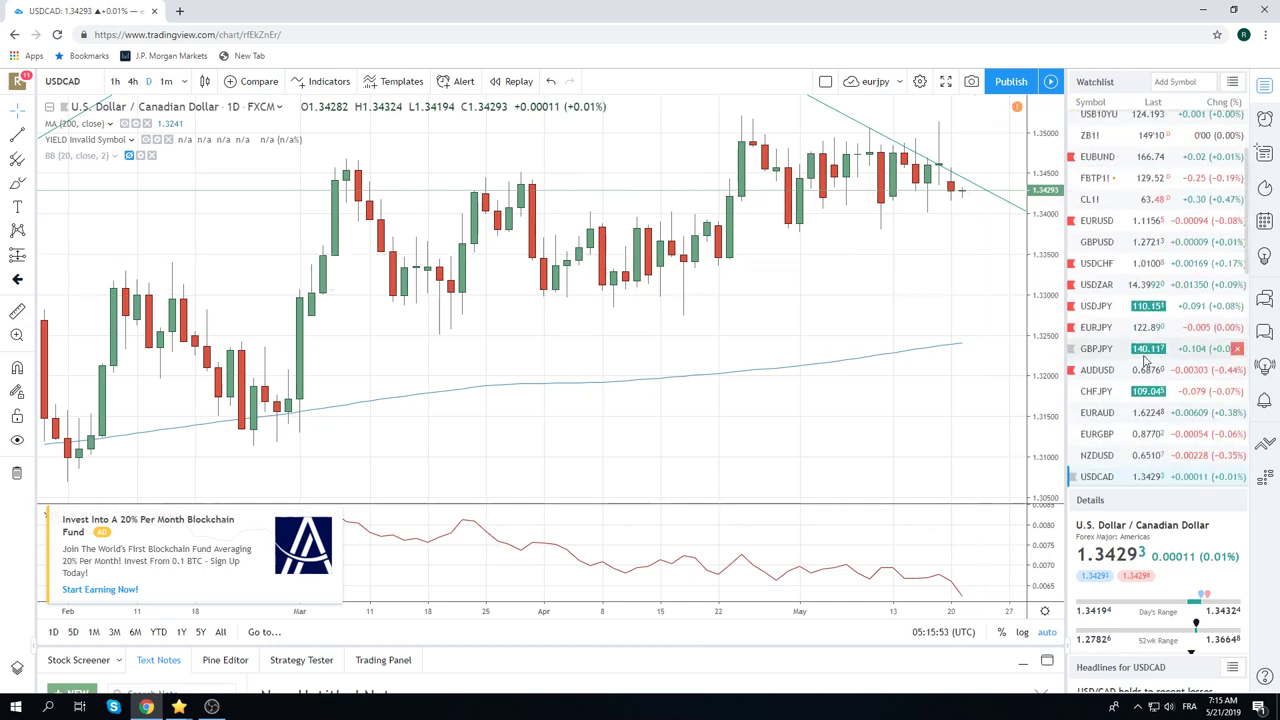
pyautogui.scroll(5, 1140, 330)
# Step: Load ES1! S&P 500 E-mini futures to review its trendlines and 200-period MA
pyautogui.click(1095, 121)
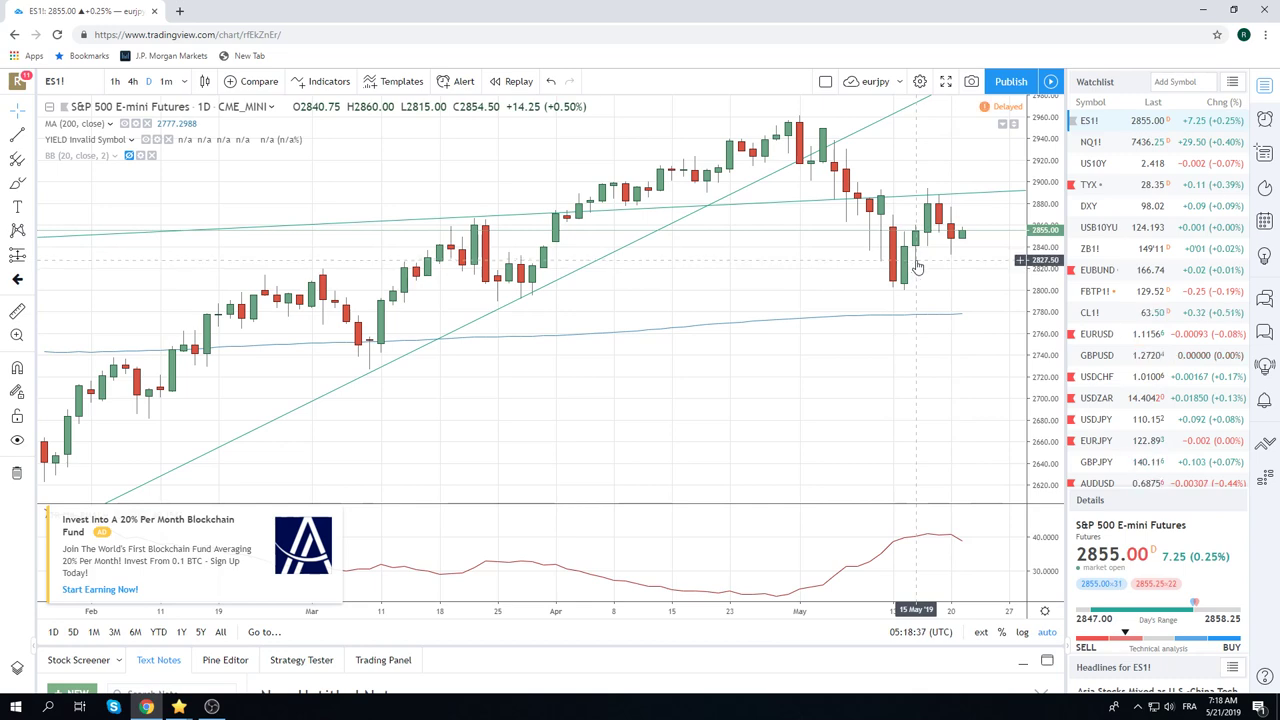
# Step: Switch the chart from ES1! to Euro-BTP futures (FBTP1!) daily candles
pyautogui.click(1098, 291)
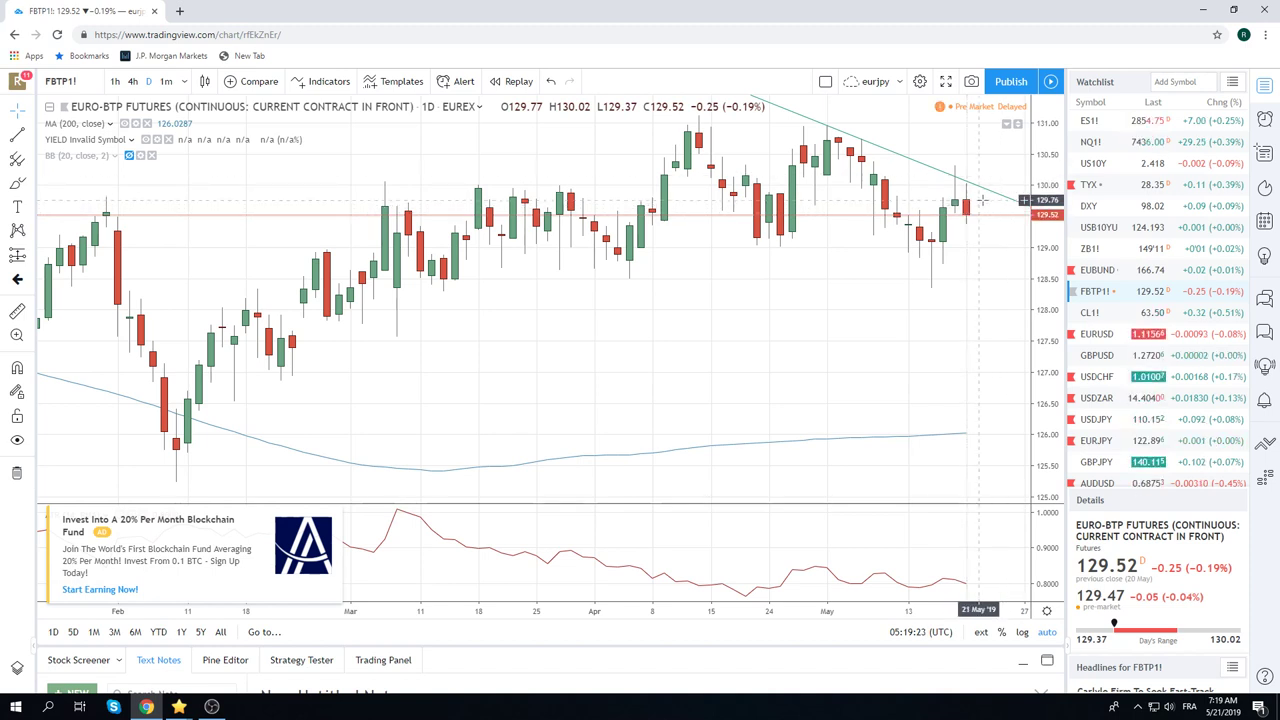
# Step: Review the GBPUSD daily chart, then switch to CHFJPY on the 1-hour timeframe
pyautogui.click(1097, 355)
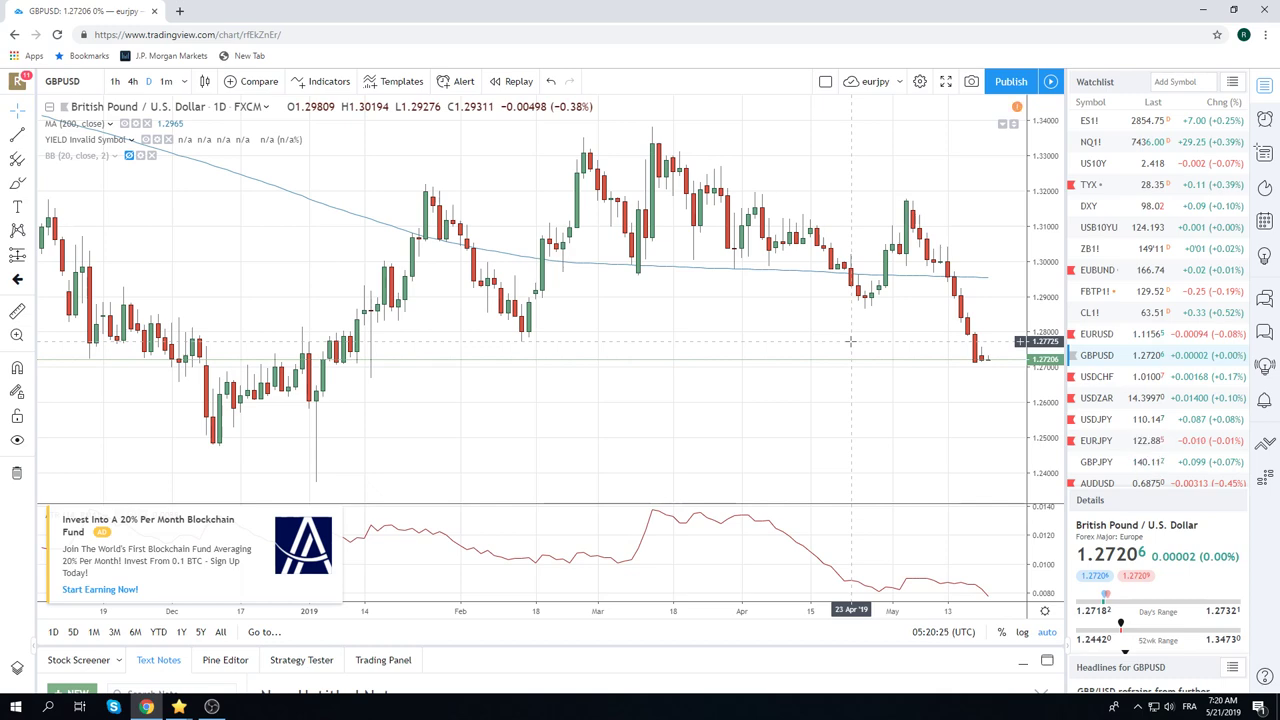
pyautogui.scroll(-2, 850, 341)
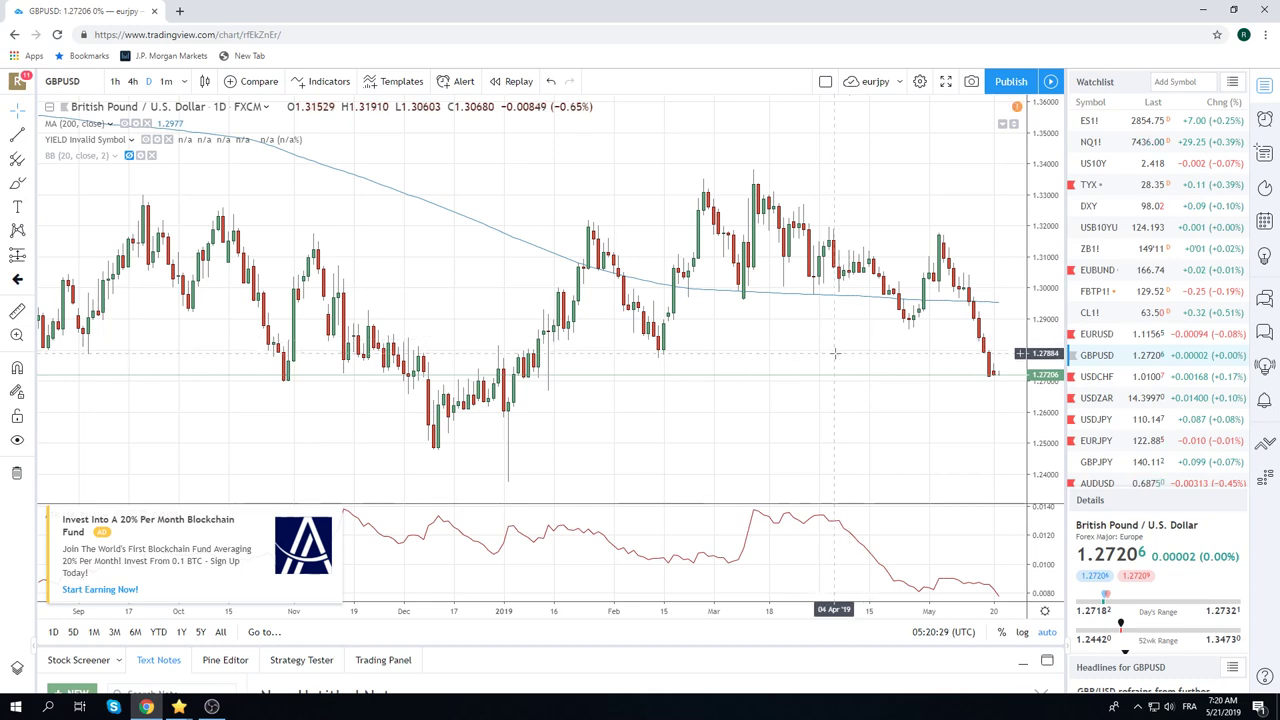
pyautogui.scroll(2, 818, 356)
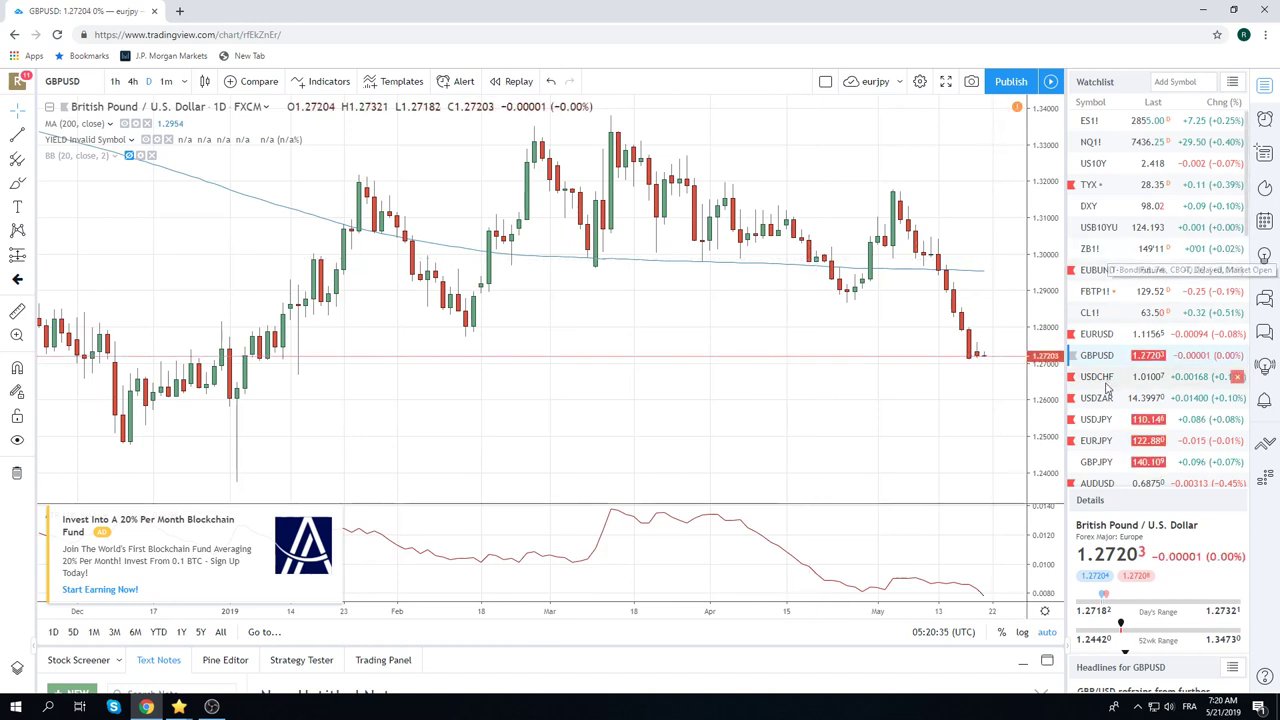
pyautogui.scroll(-2, 1130, 355)
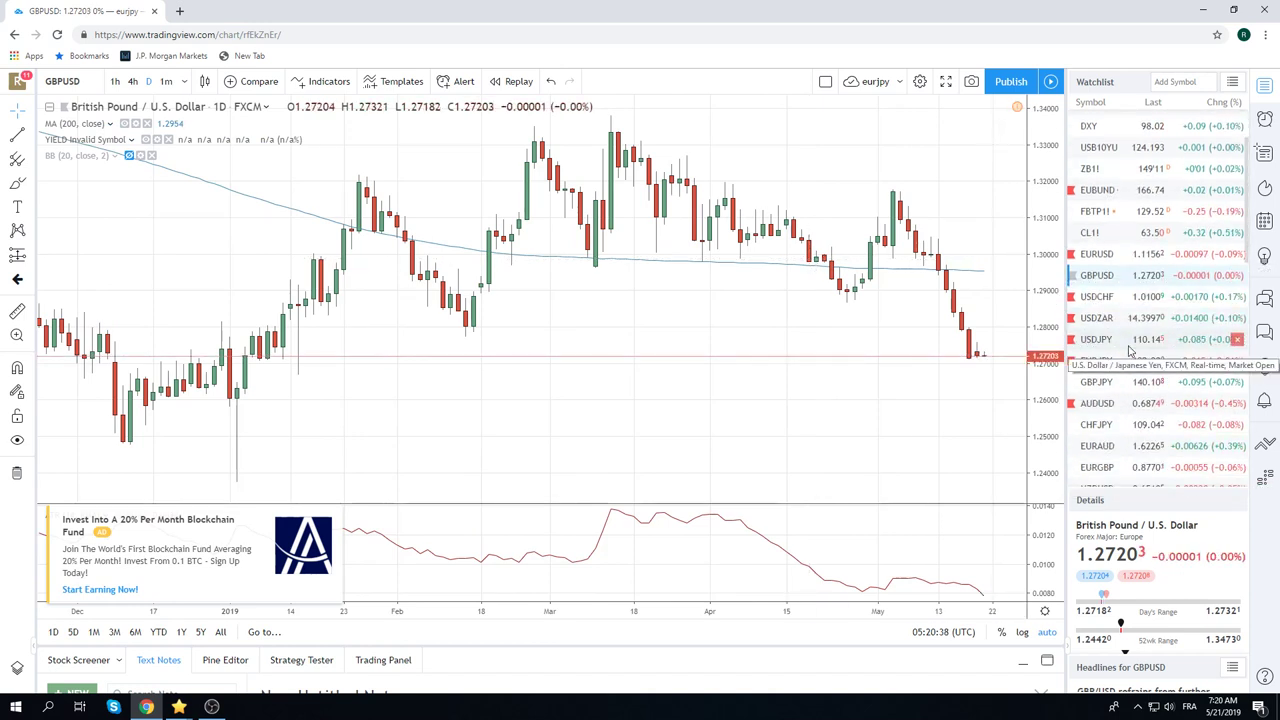
pyautogui.click(1098, 428)
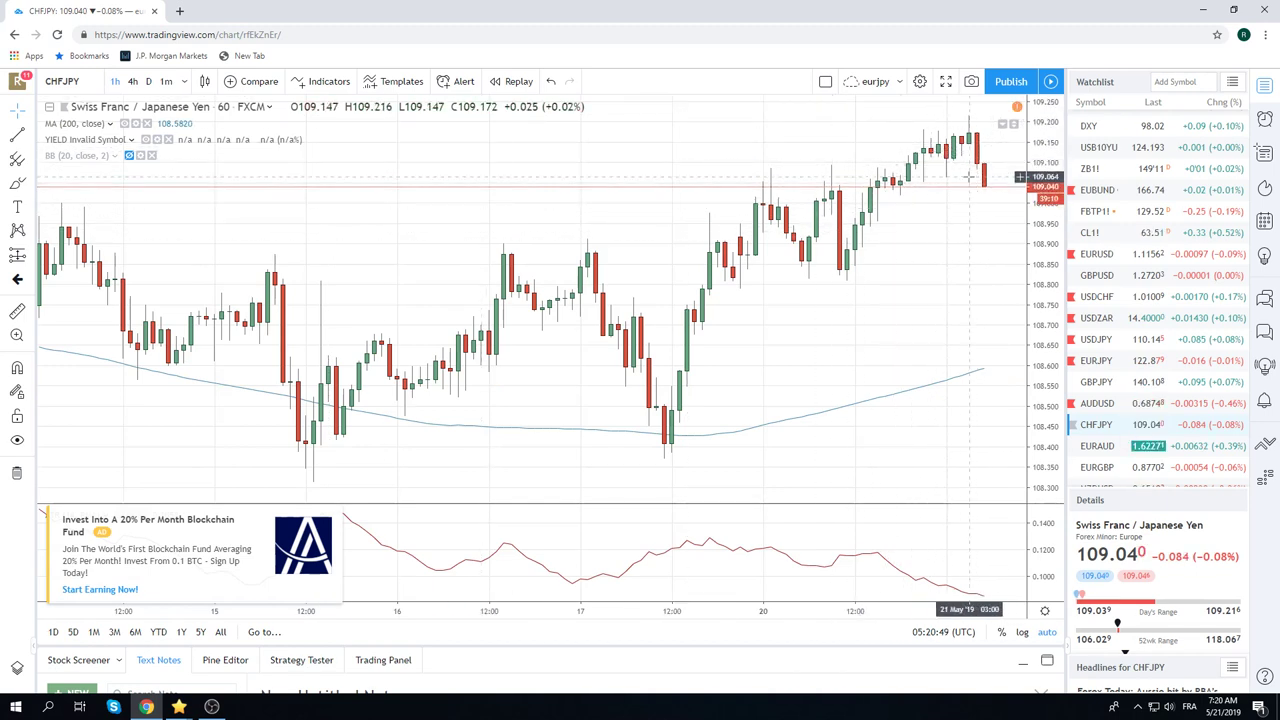
pyautogui.scroll(-2, 1133, 366)
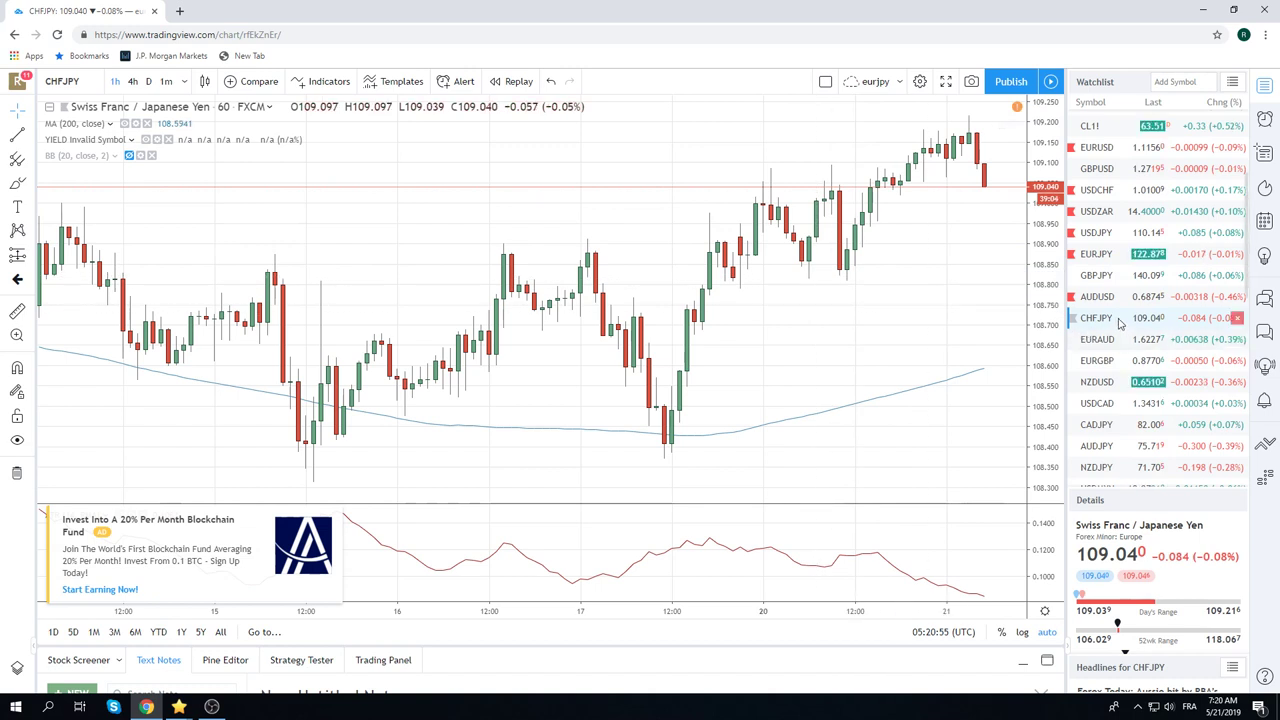
pyautogui.scroll(-1, 1137, 307)
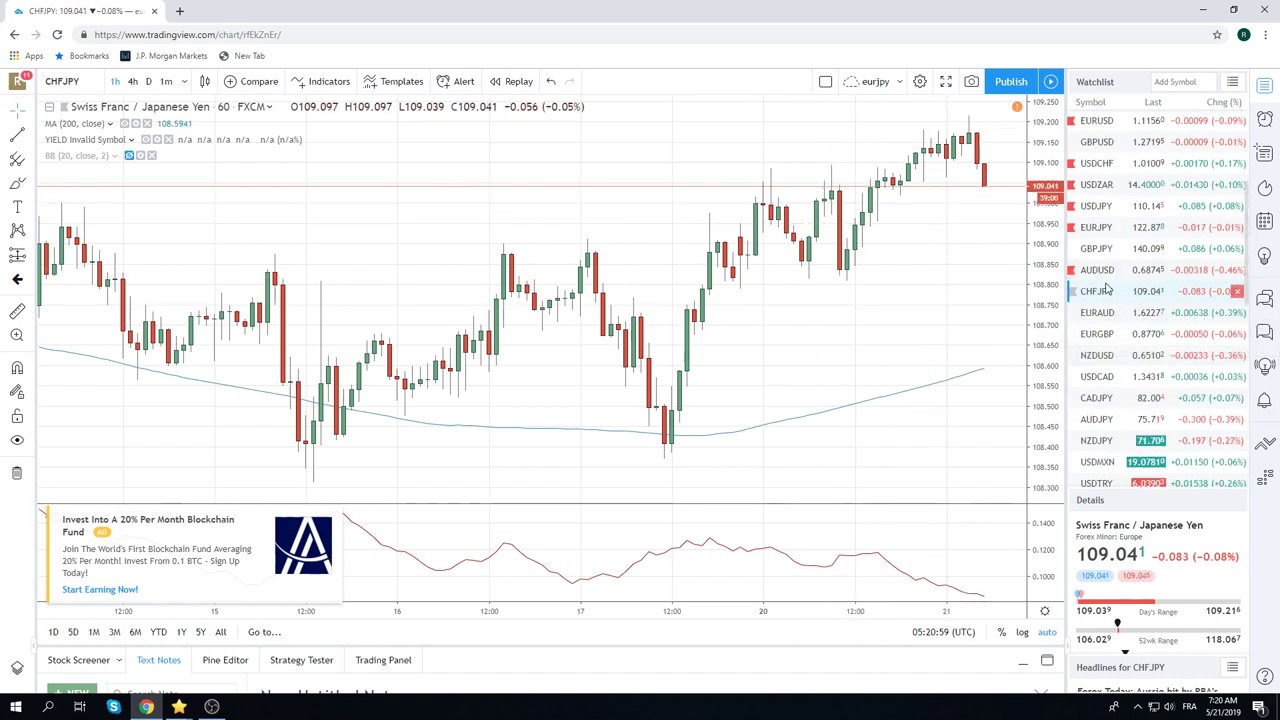
# Step: Load USDCHF hourly candles, last 1.01009, trading below the 200-period moving average
pyautogui.click(1105, 163)
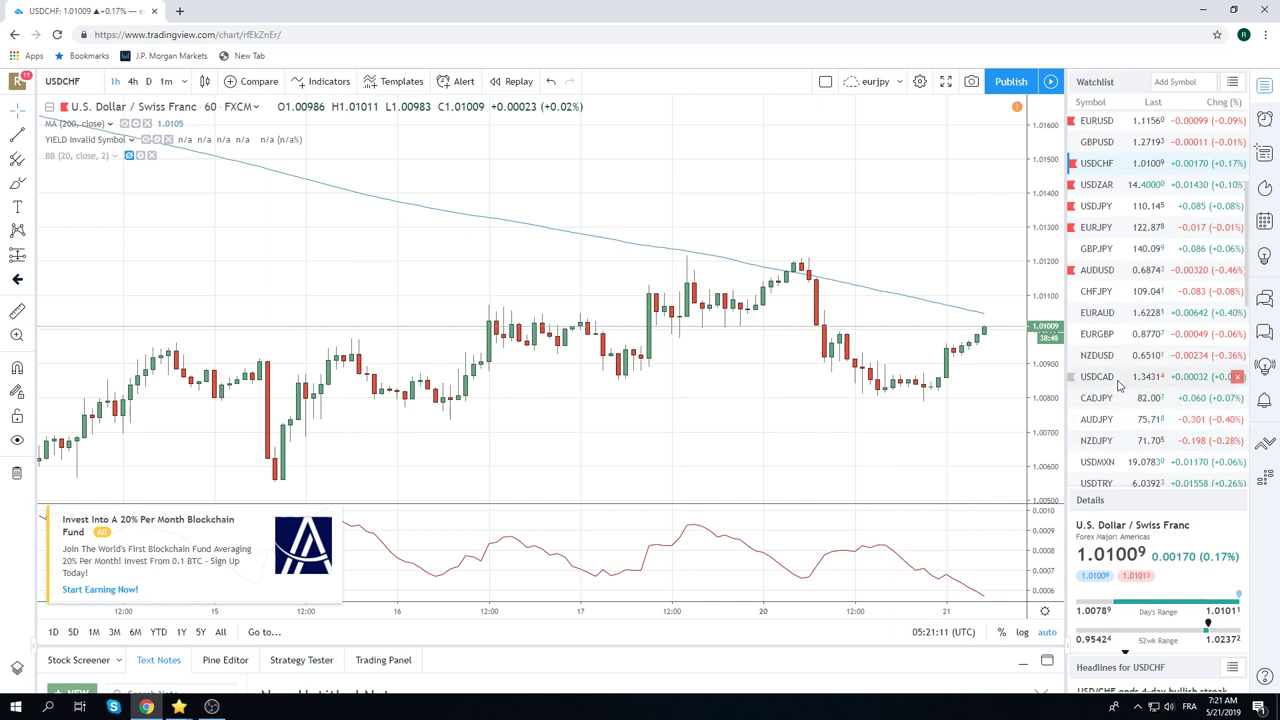
pyautogui.scroll(-1, 1136, 370)
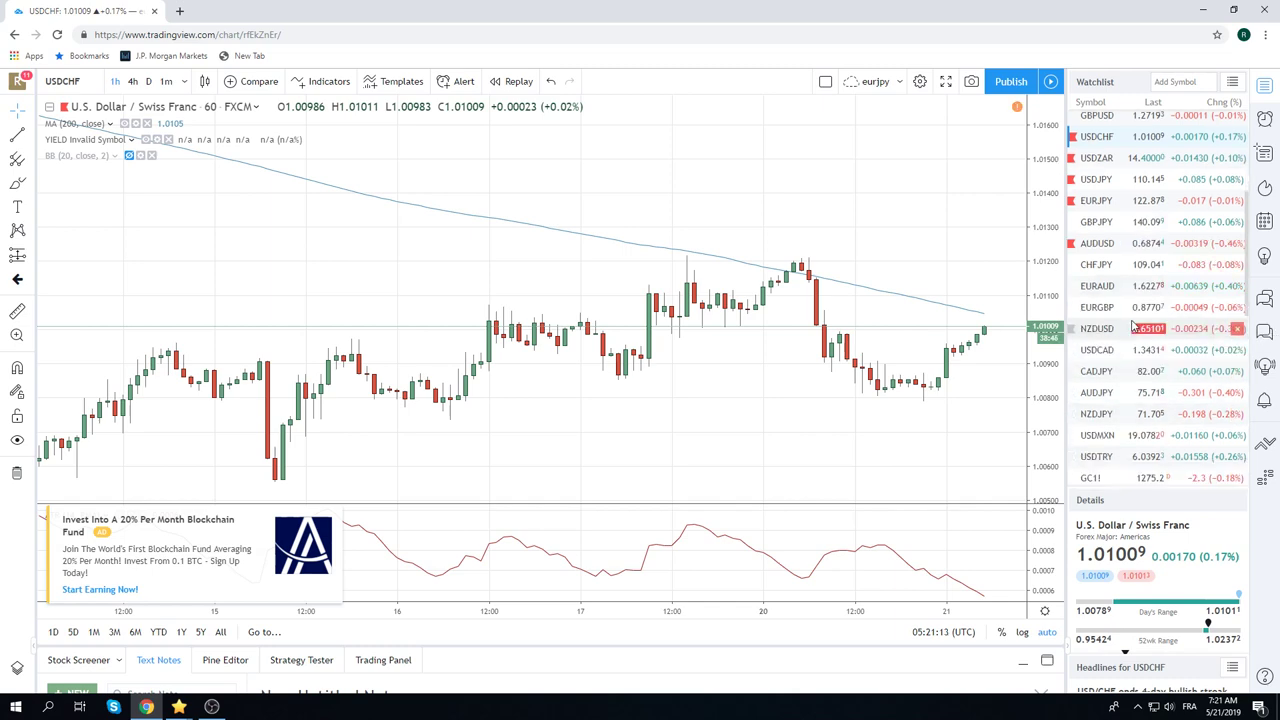
pyautogui.scroll(1, 1140, 415)
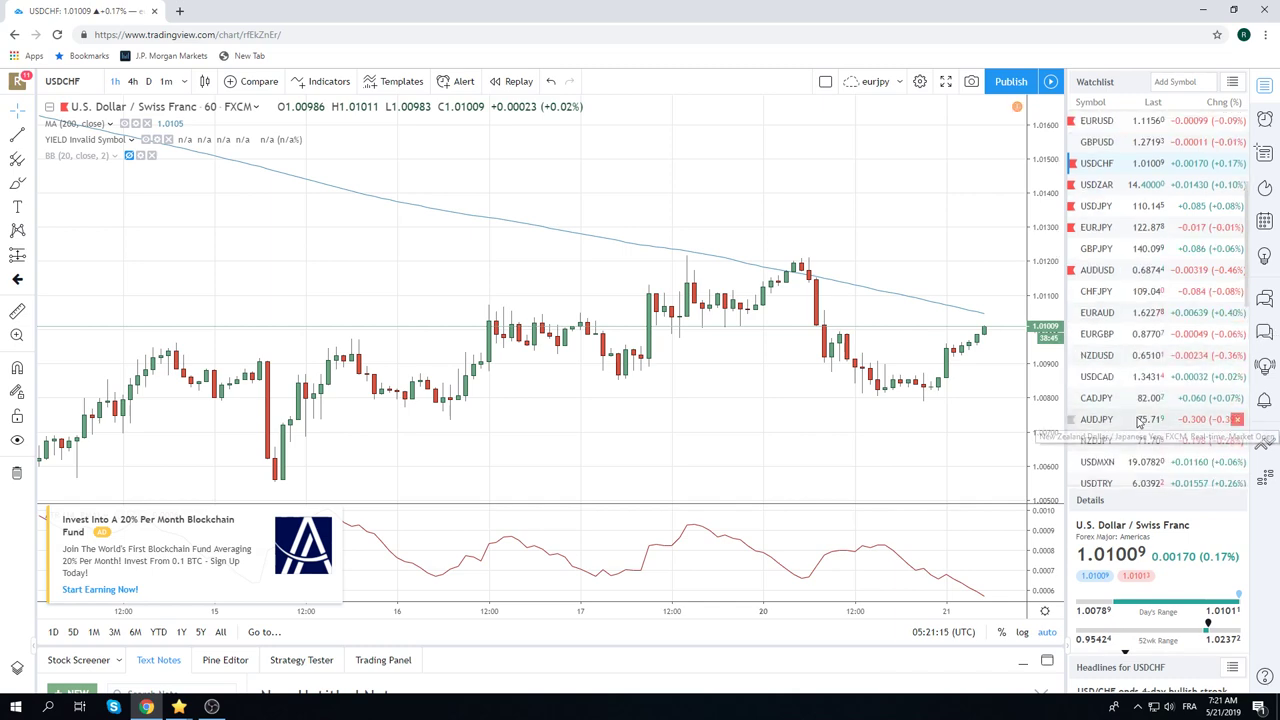
# Step: Return the chart to CHFJPY hourly candles, last 109.036, above its rising average
pyautogui.click(1098, 292)
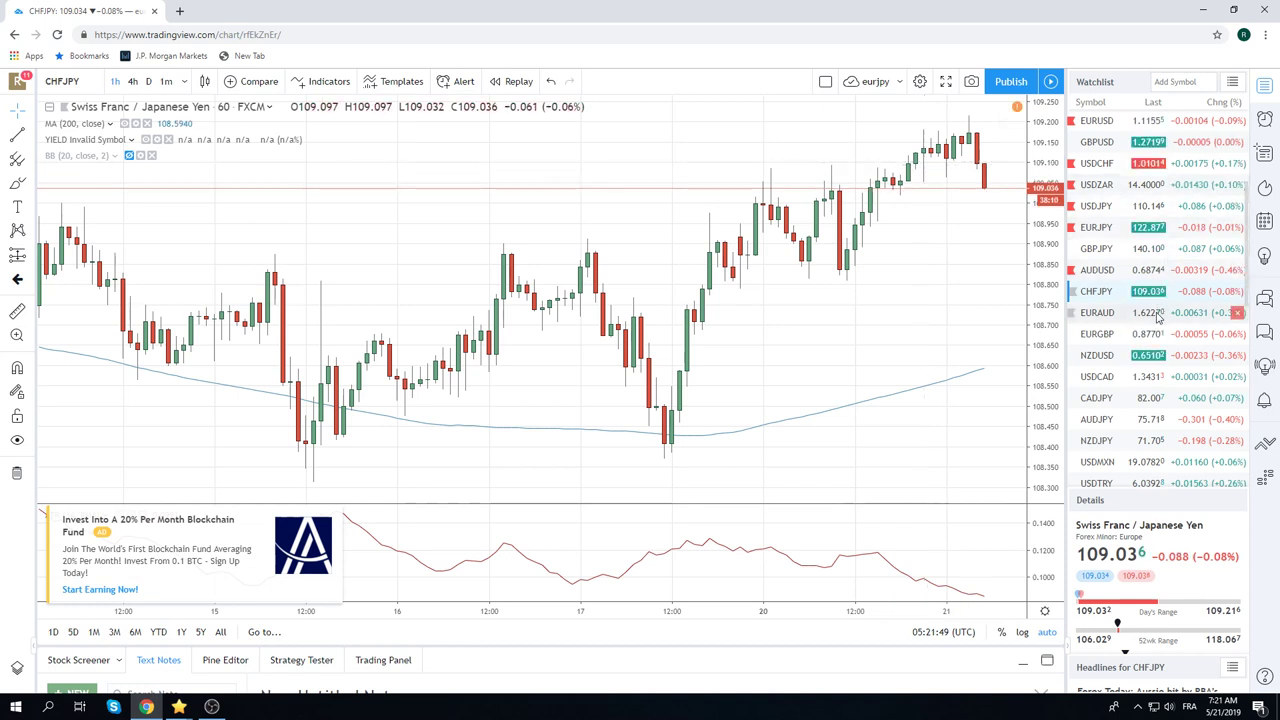
pyautogui.scroll(1, 1158, 318)
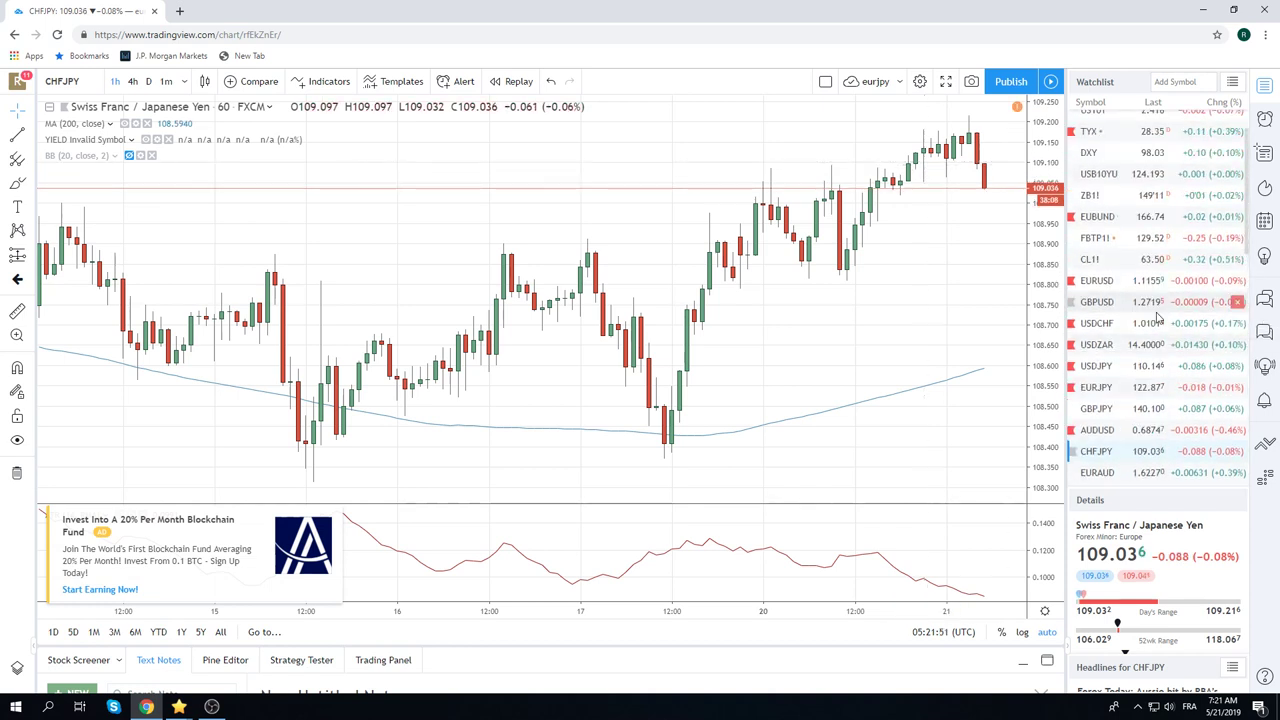
pyautogui.scroll(1, 1158, 317)
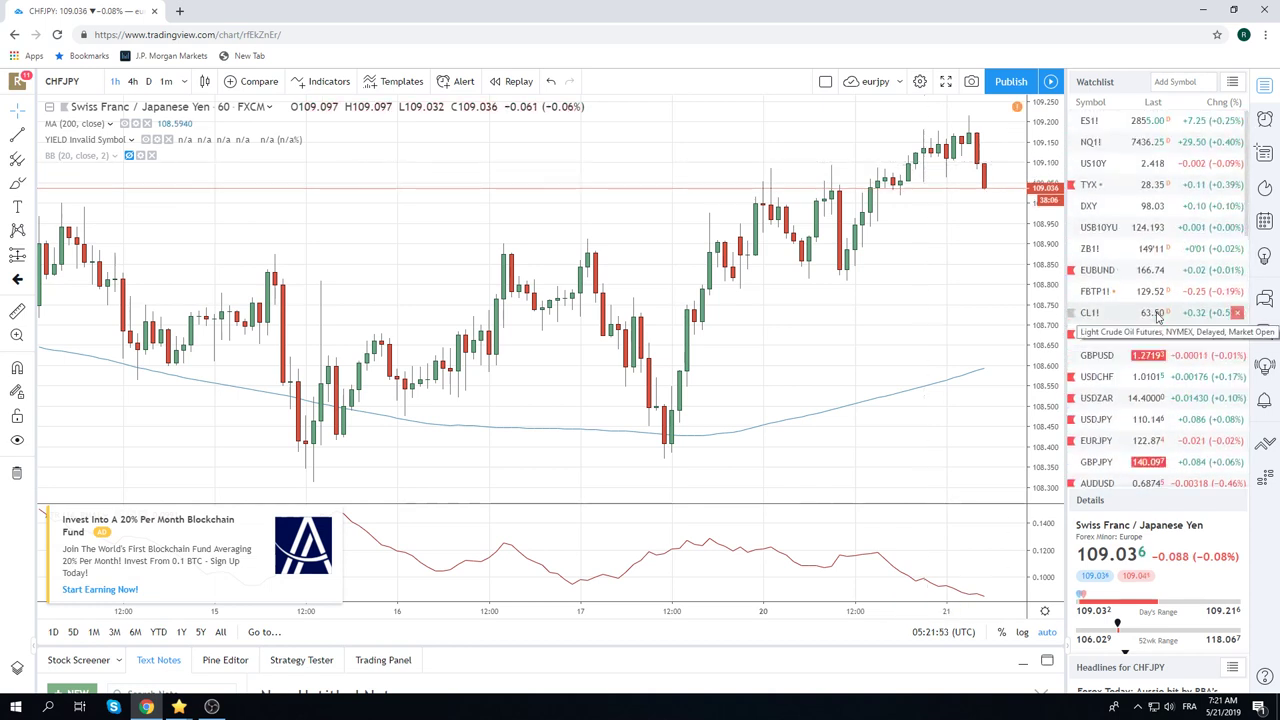
pyautogui.scroll(-1, 1158, 317)
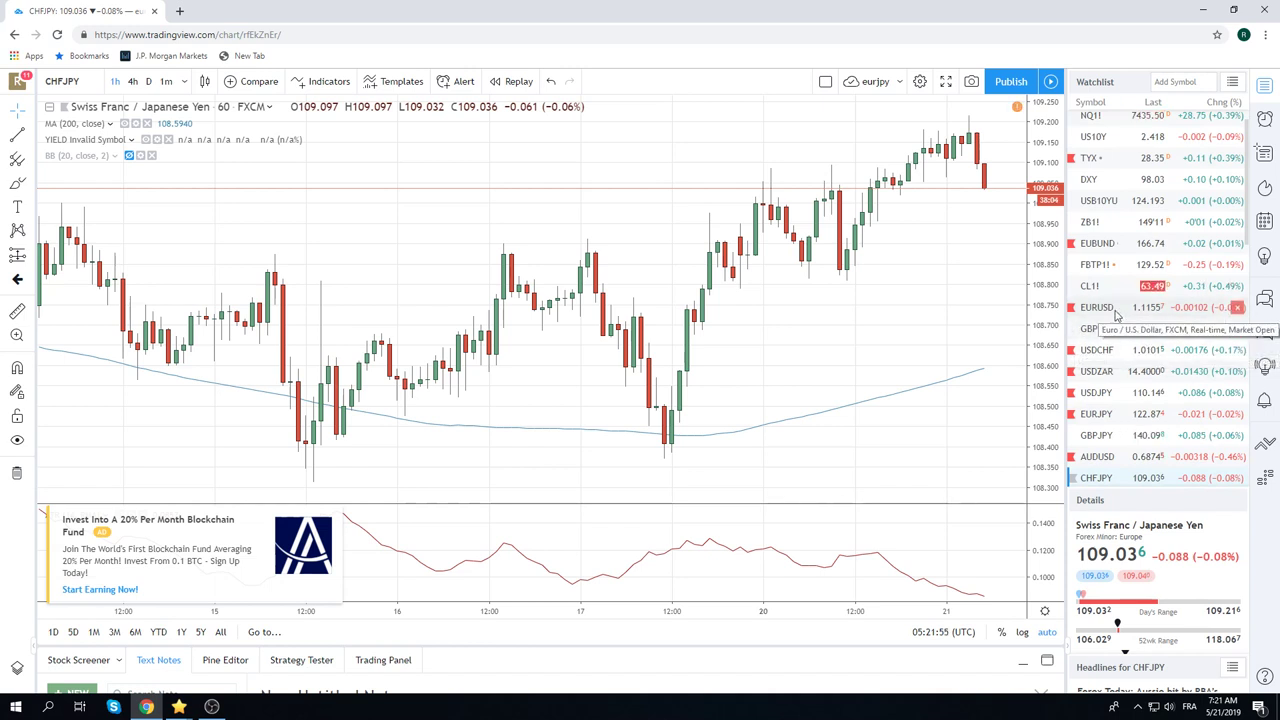
pyautogui.scroll(-1, 1117, 315)
pyautogui.scroll(-1, 1117, 317)
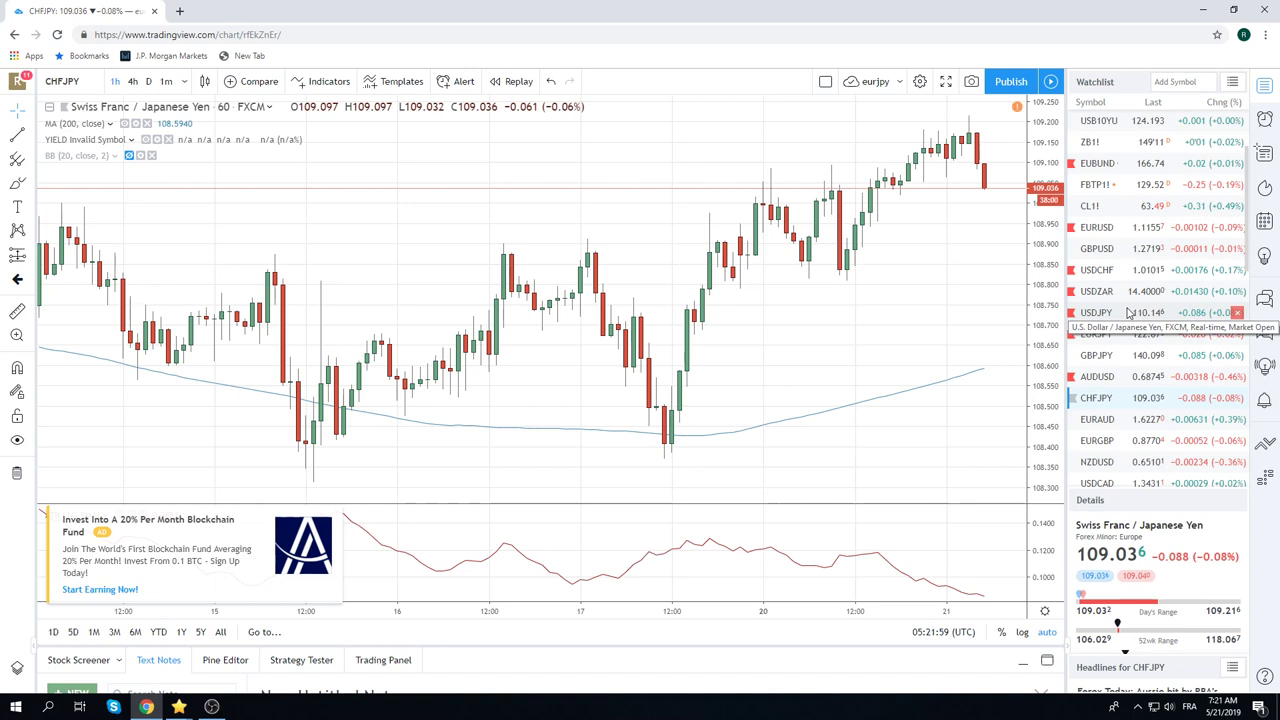
pyautogui.scroll(-3, 1130, 313)
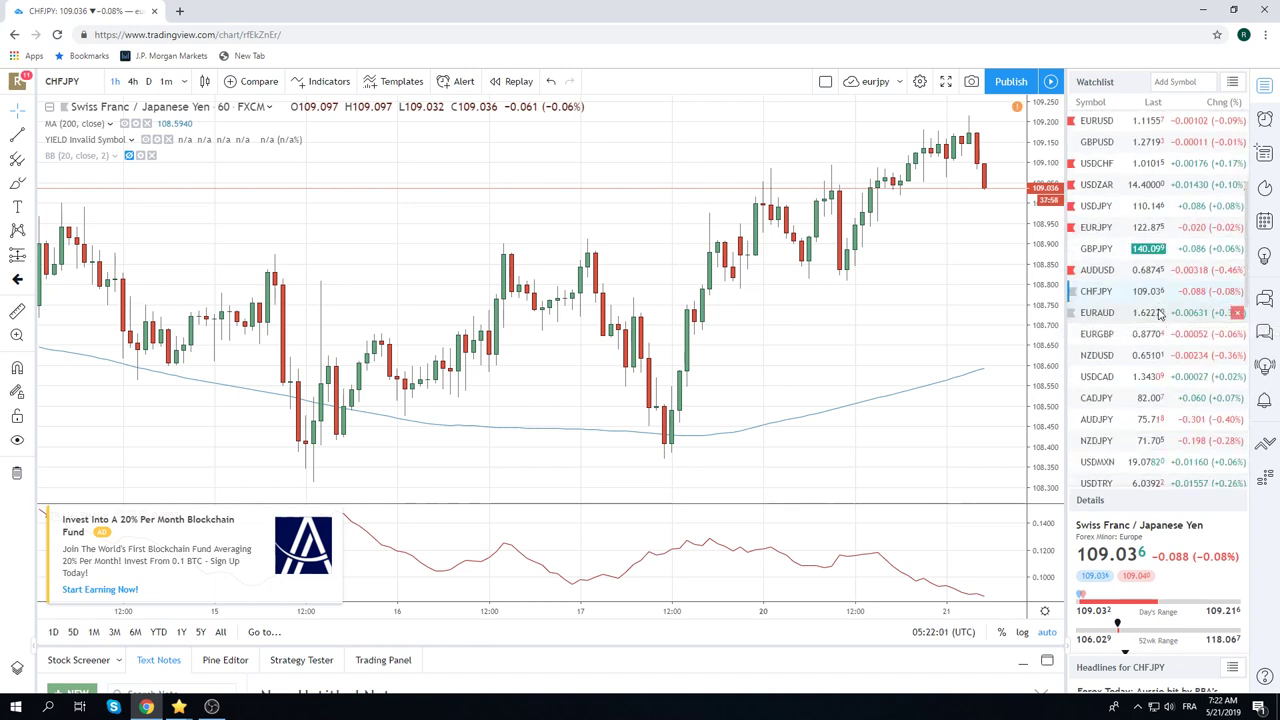
pyautogui.scroll(3, 1157, 340)
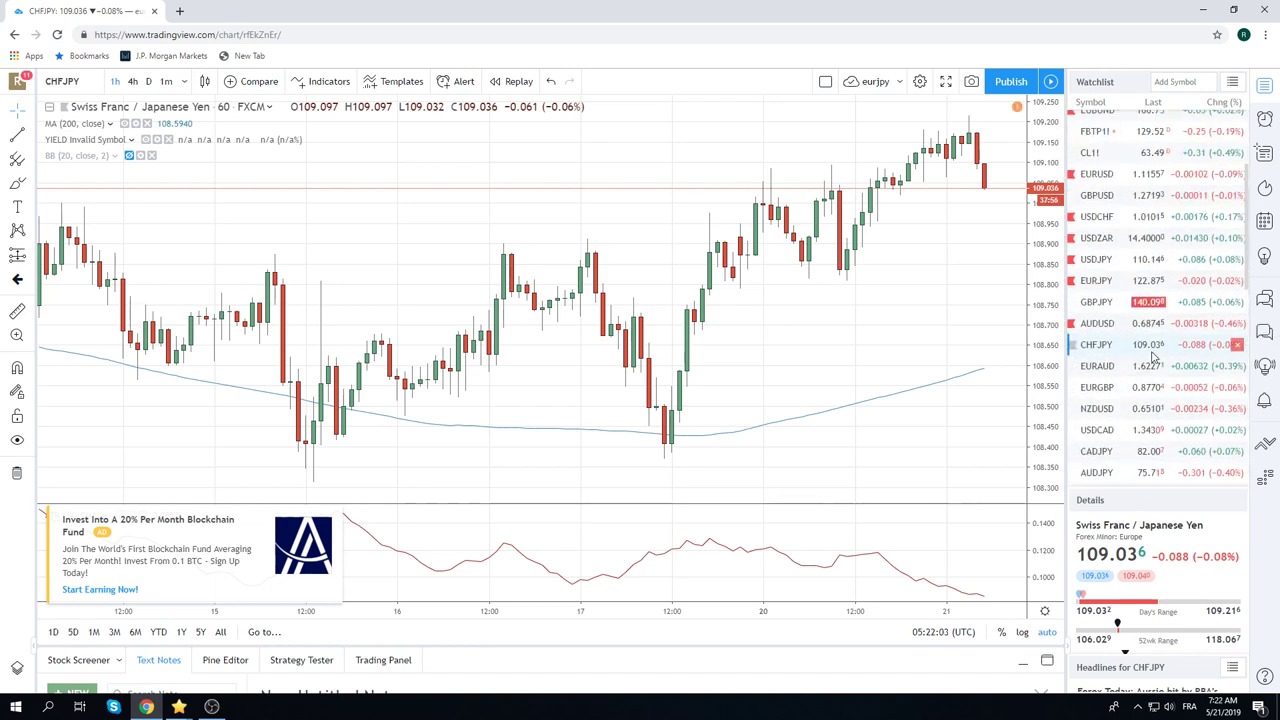
pyautogui.scroll(1, 1157, 340)
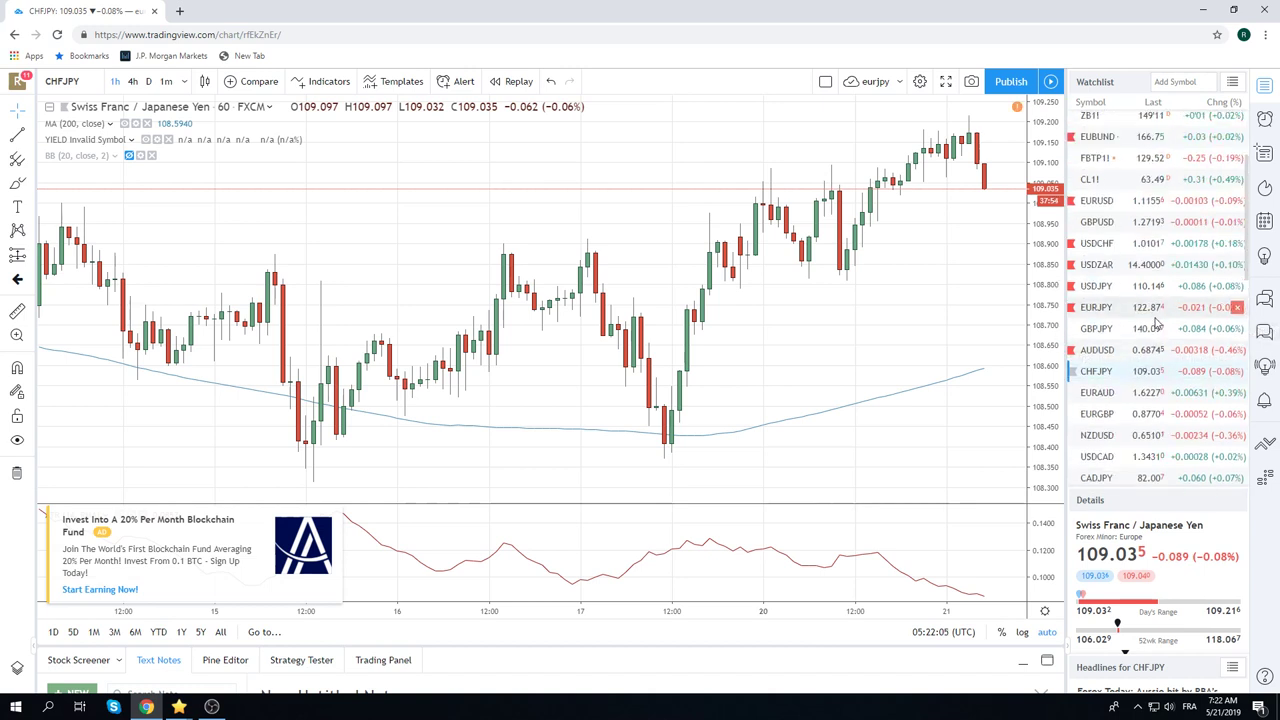
pyautogui.scroll(-5, 1157, 322)
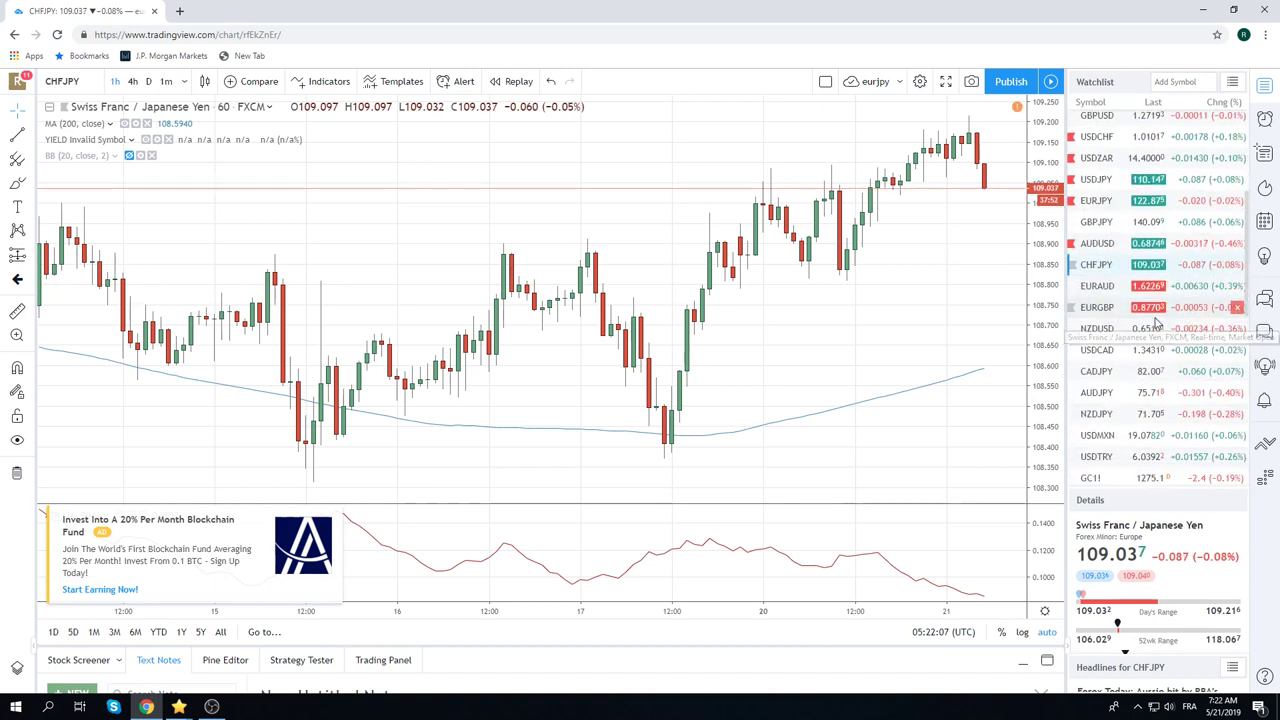
pyautogui.scroll(-1, 1157, 322)
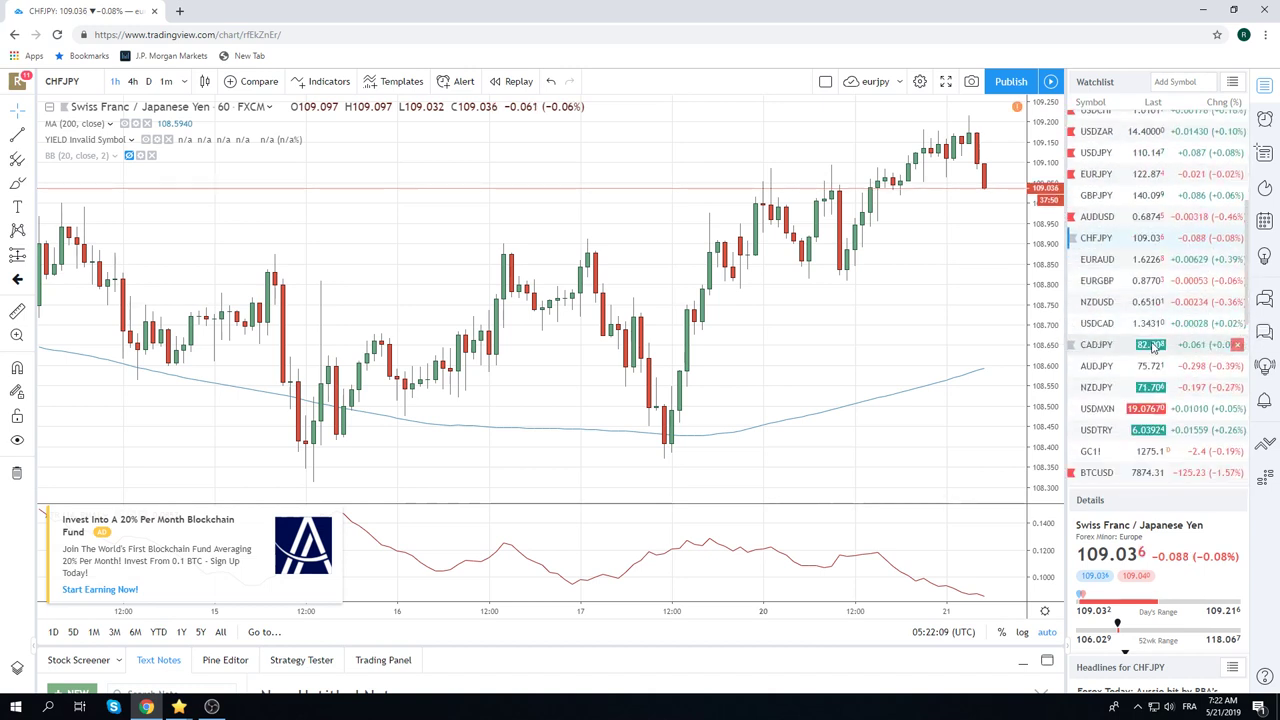